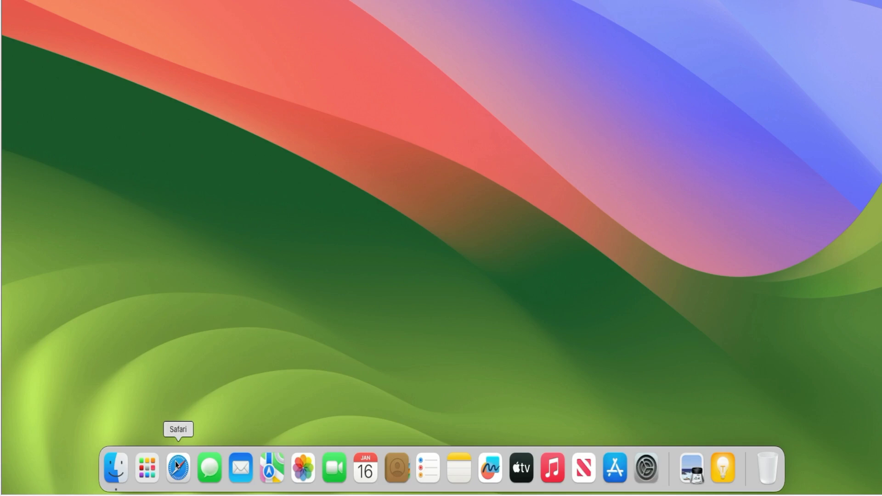
Step: Open Safari and go to the TeamViewer website at teamviewer.com
left_click(177, 466)
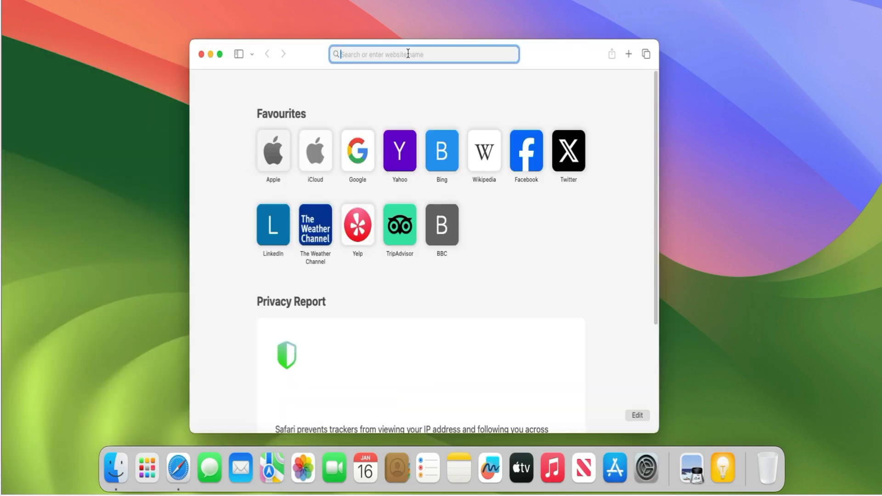
type("te")
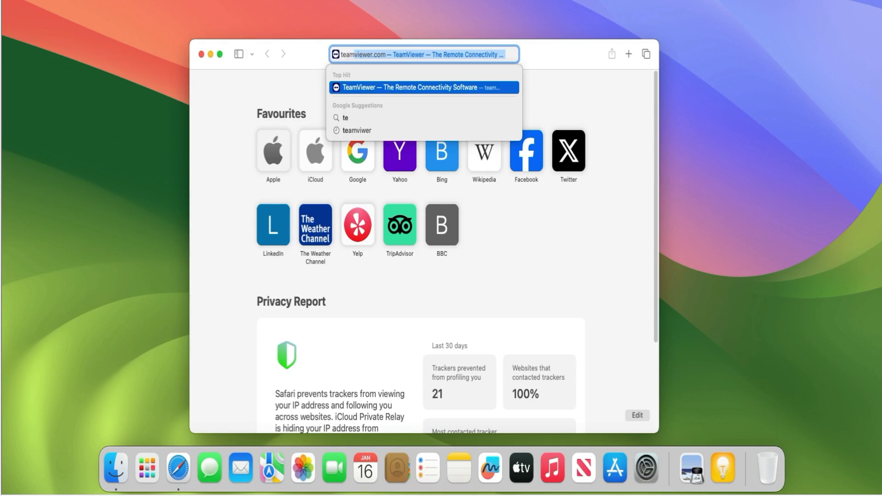
type("am")
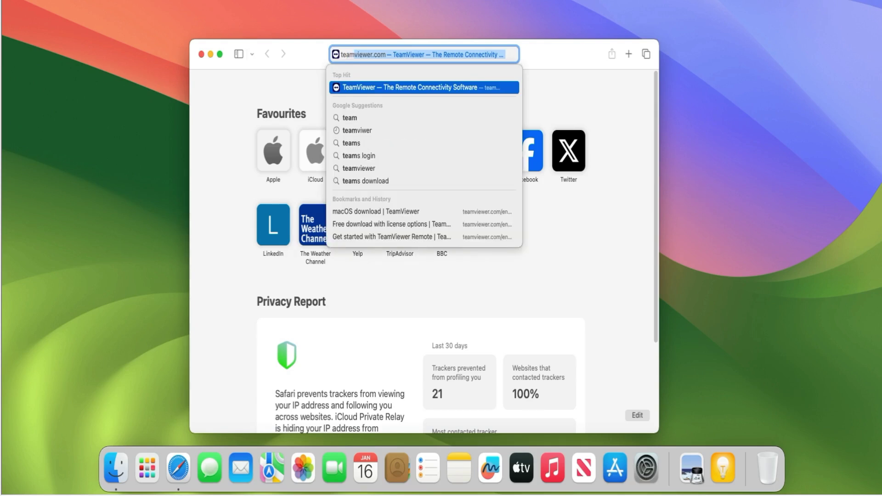
key("Return")
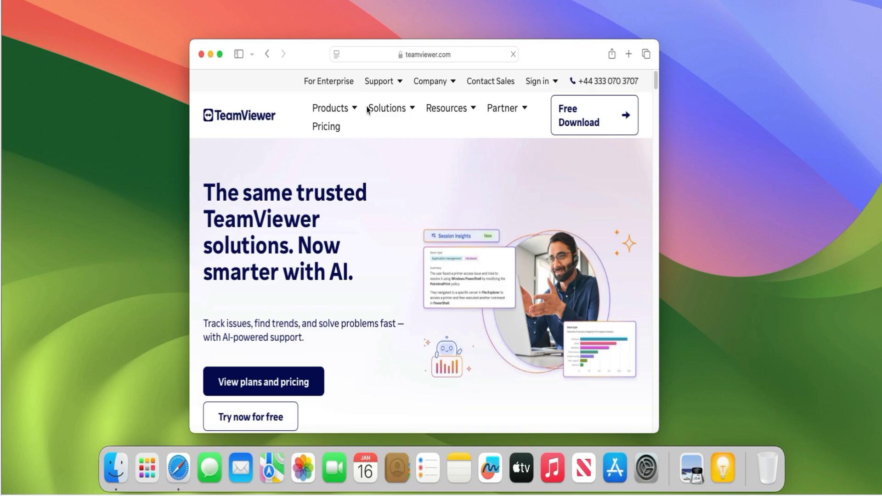
Step: Close the TeamViewer Chat pop-up and look through the homepage sections down to the remote access and work overview
scroll(303, 284, "down", 1)
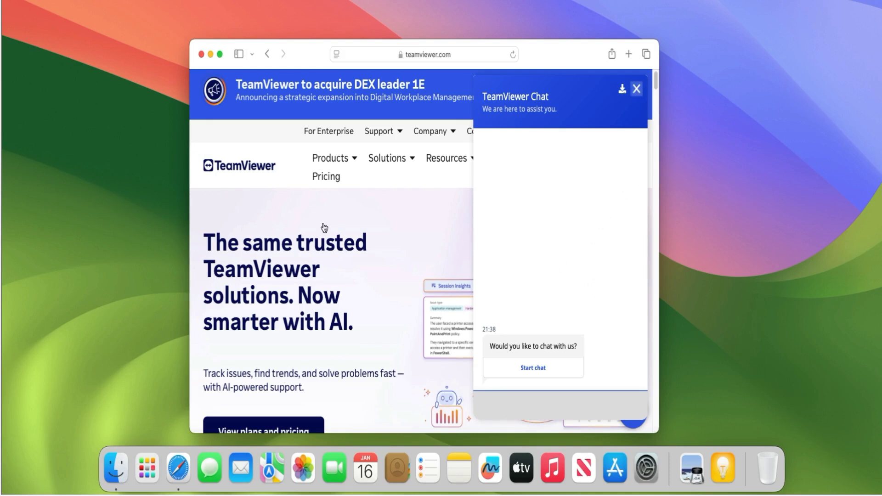
key("Escape")
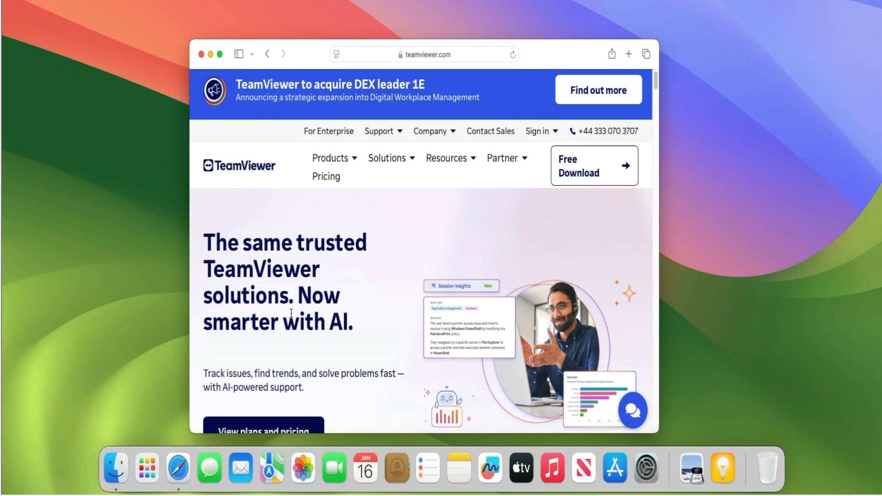
scroll(292, 315, "down", 1)
scroll(291, 317, "down", 1)
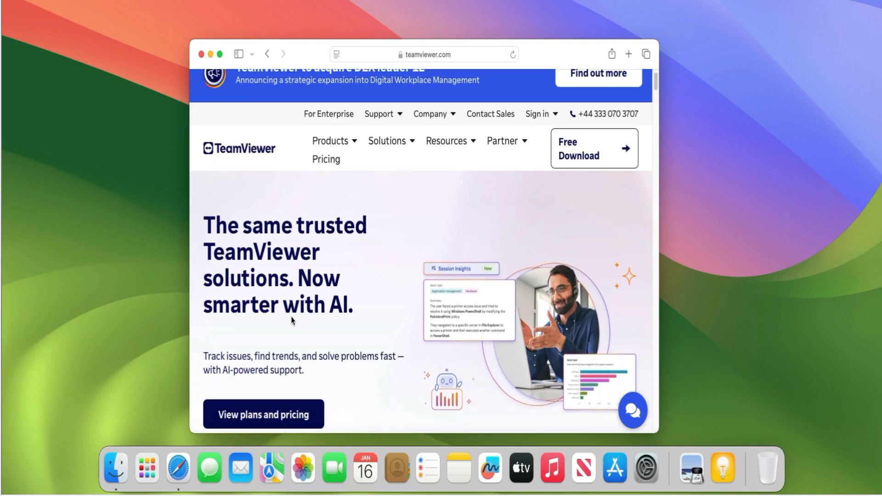
scroll(292, 321, "down", 5)
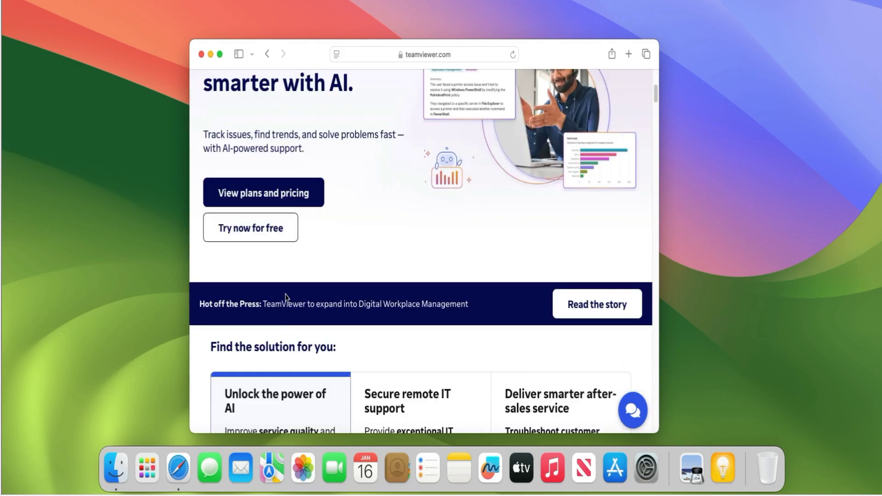
scroll(285, 299, "down", 10)
scroll(289, 230, "down", 10)
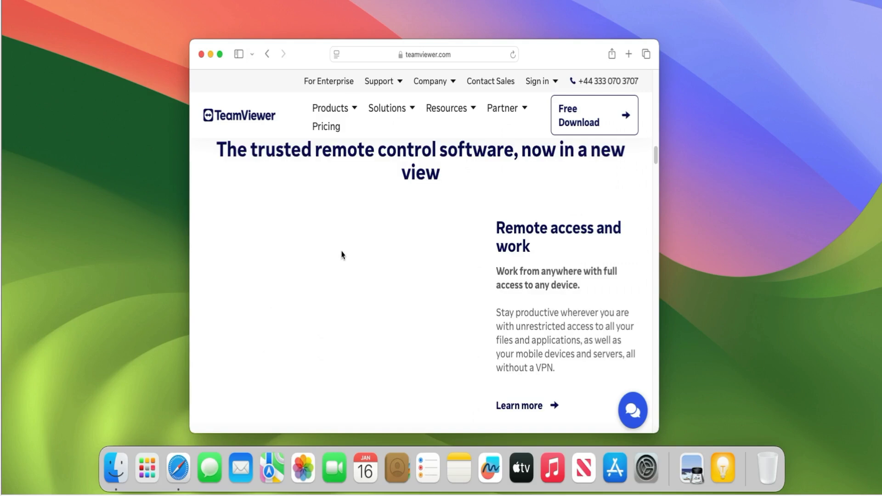
scroll(341, 254, "up", 10)
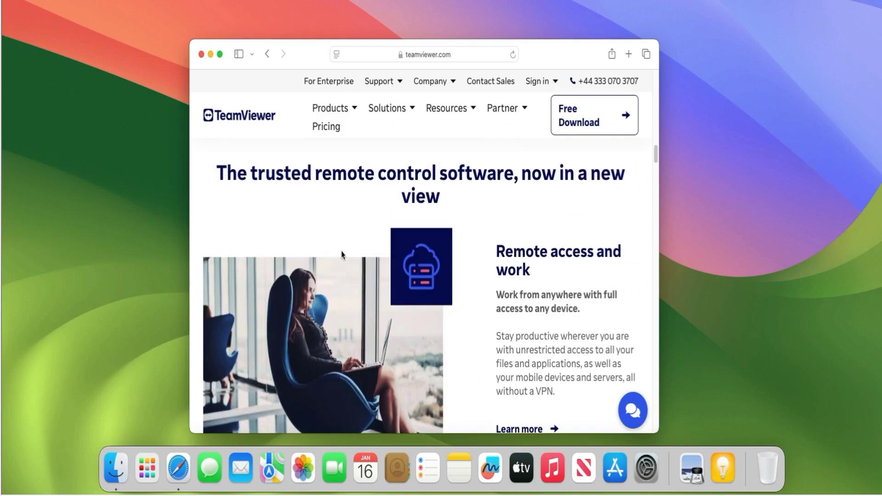
scroll(341, 254, "up", 10)
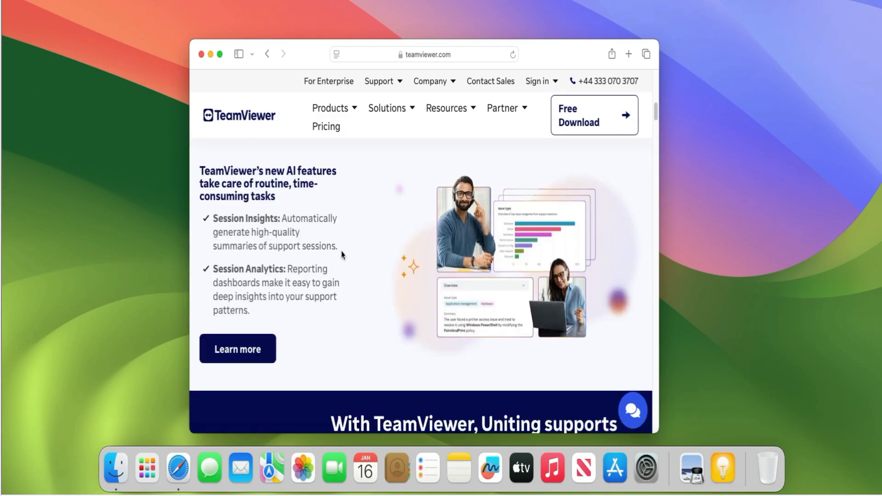
scroll(342, 254, "up", 10)
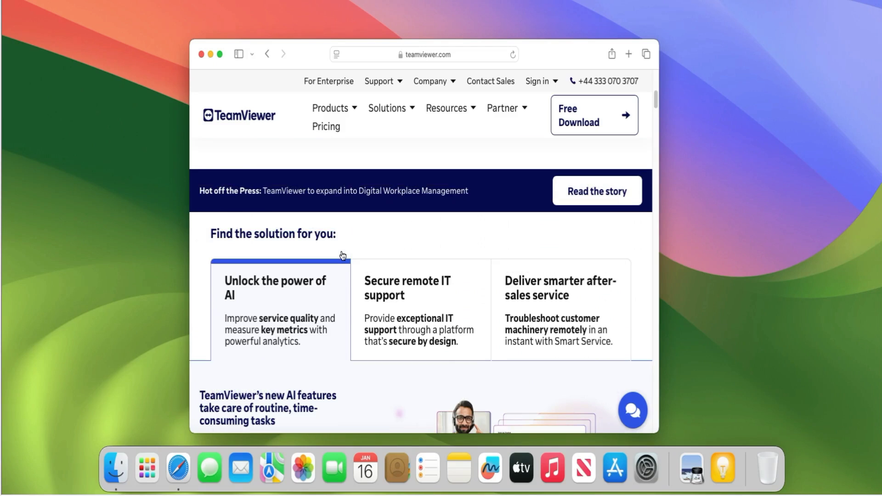
scroll(266, 347, "up", 2)
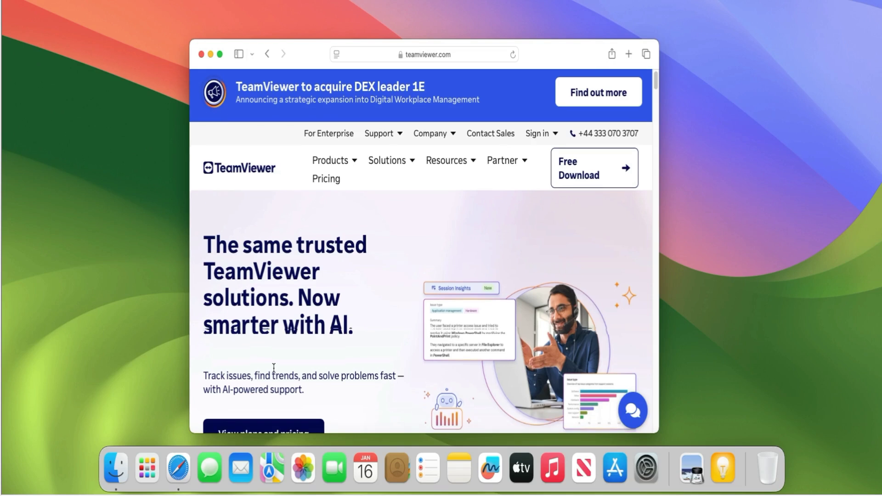
Step: Choose to try TeamViewer for free from the homepage introduction
scroll(274, 371, "down", 1)
scroll(274, 367, "down", 10)
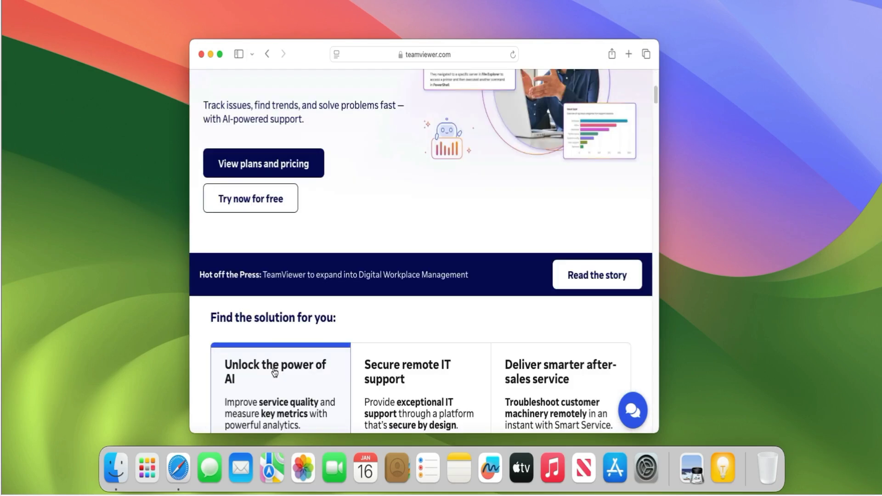
left_click(252, 198)
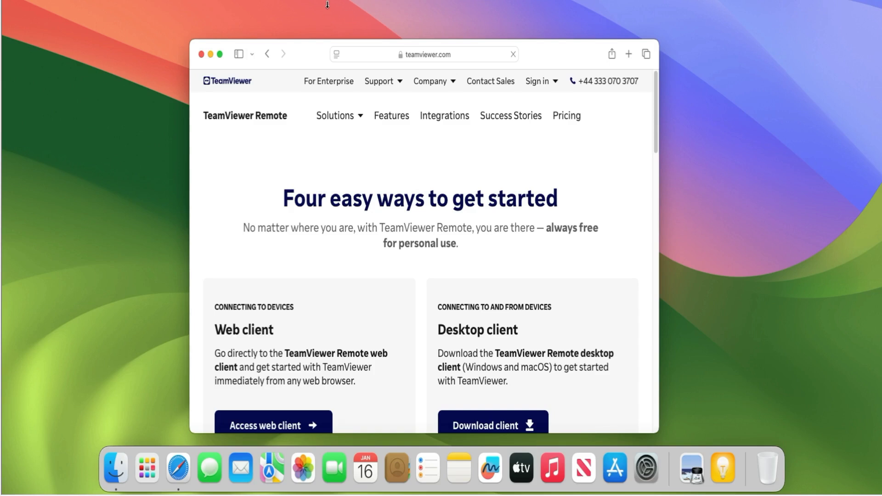
Step: Move the browser window up, request the TeamViewer Remote desktop client, and pick the TeamViewer Free plan's download
double_click(317, 39)
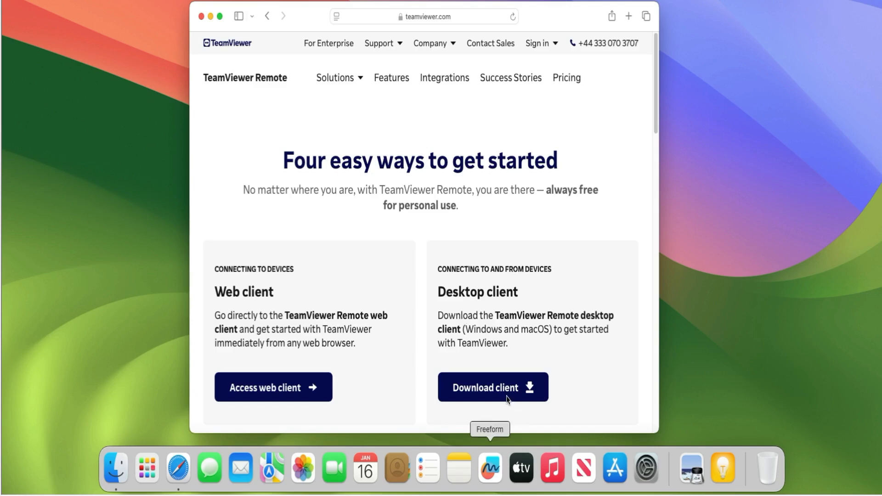
left_click(479, 398)
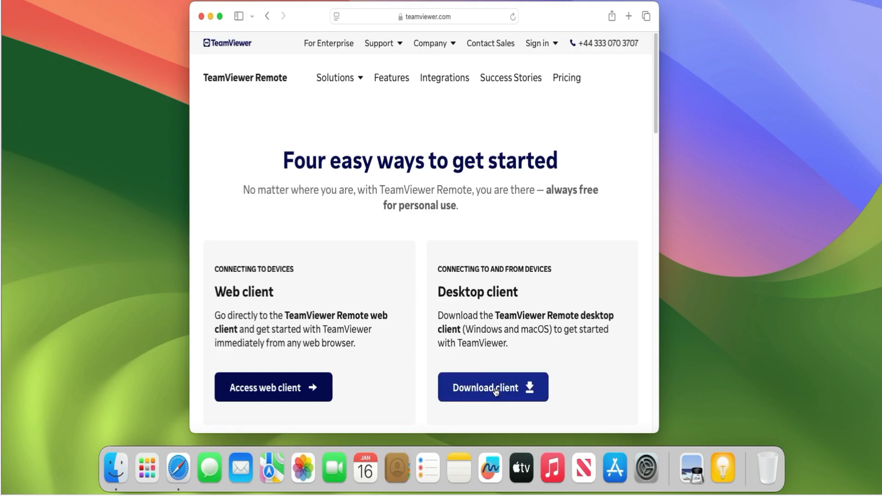
left_click(496, 391)
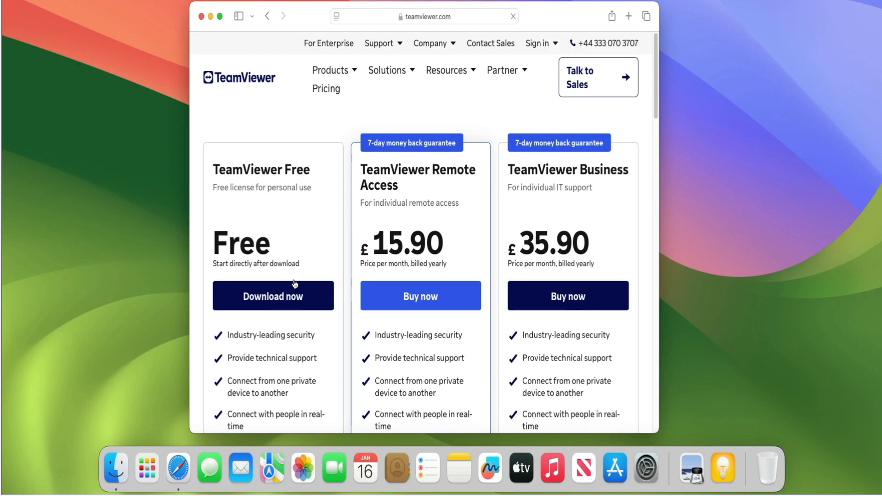
left_click(270, 296)
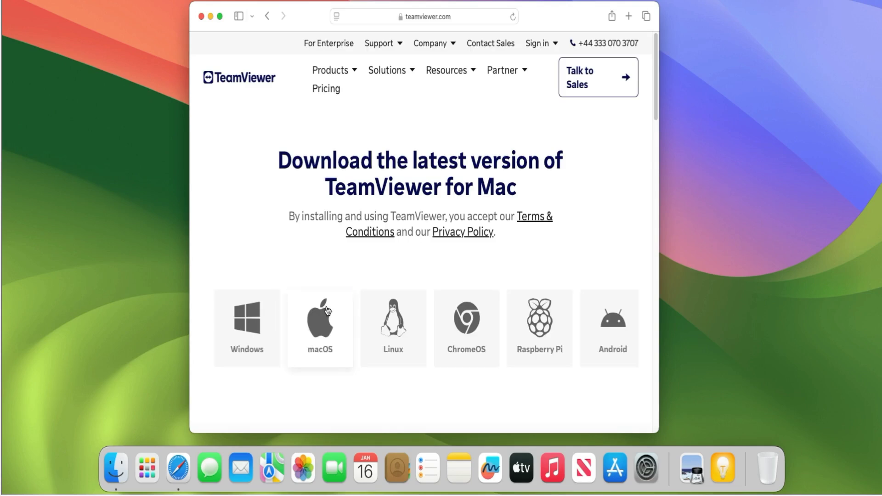
Step: Select macOS as the platform for the TeamViewer download
left_click(338, 331)
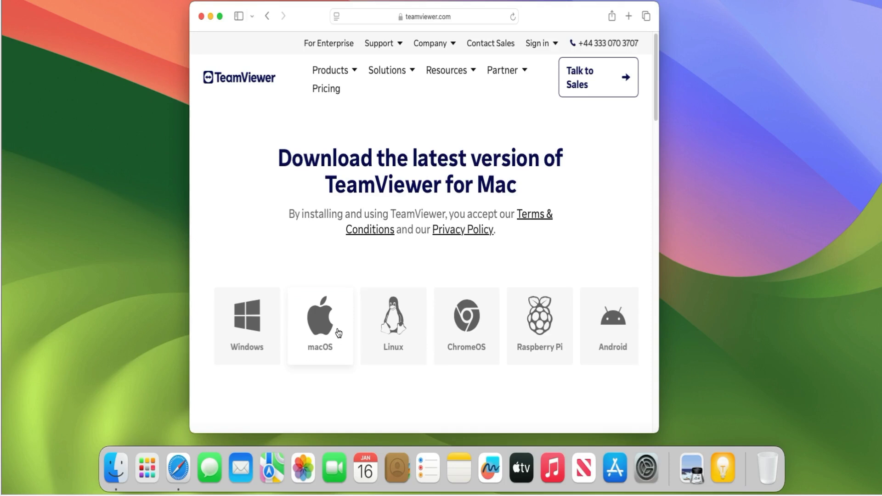
scroll(339, 333, "down", 1)
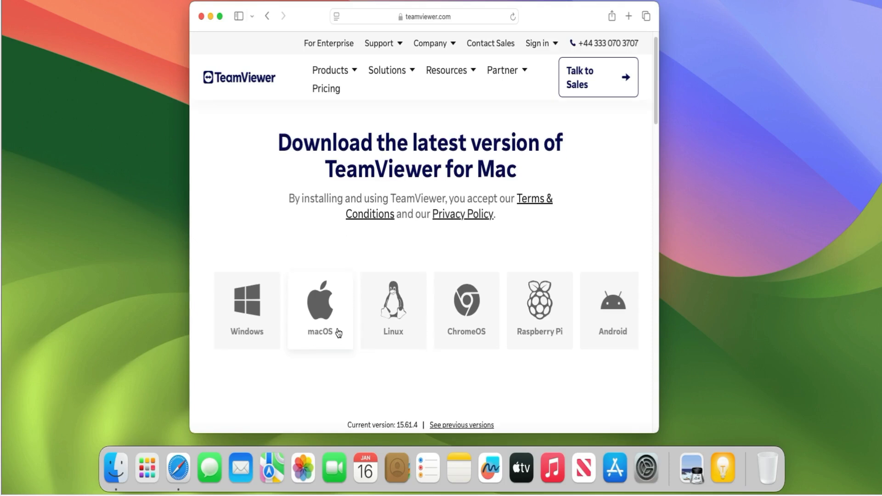
left_click(317, 301)
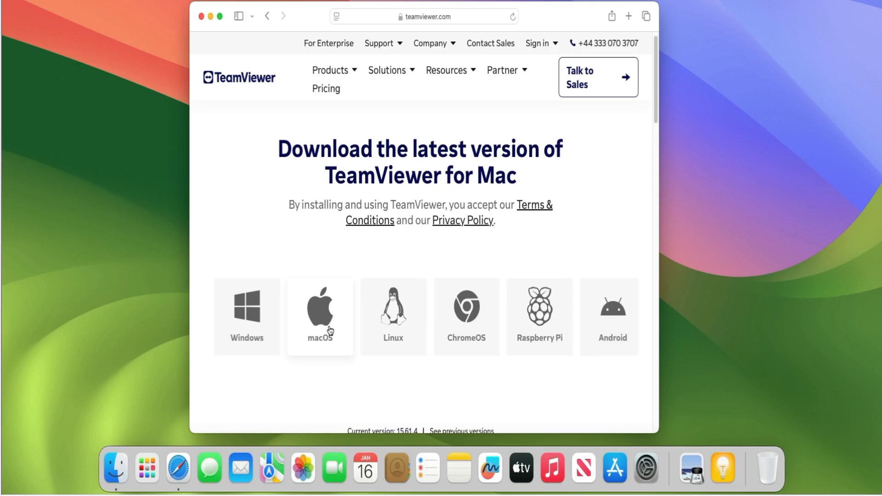
Step: Examine the Mac downloads offered: QuickSupport for receiving support, full client, Host and Meeting
scroll(330, 327, "down", 3)
scroll(330, 329, "down", 7)
scroll(330, 328, "up", 1)
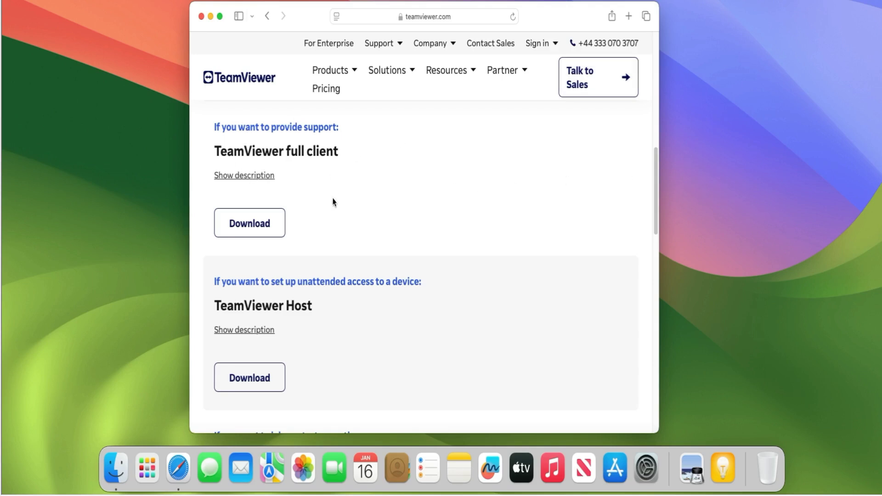
scroll(334, 202, "up", 1)
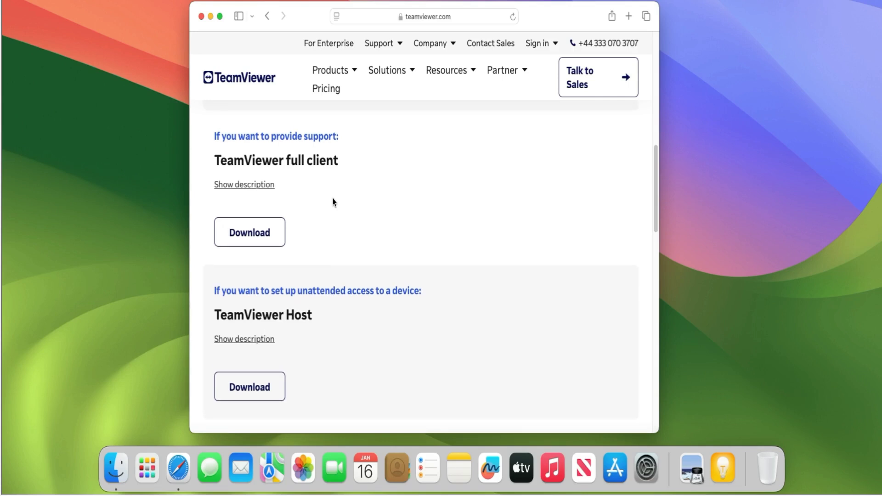
scroll(334, 202, "down", 10)
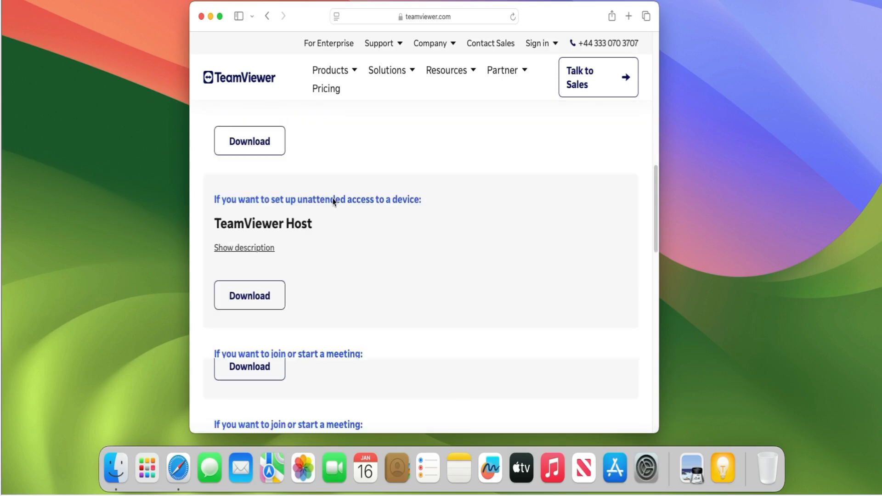
scroll(333, 202, "up", 1)
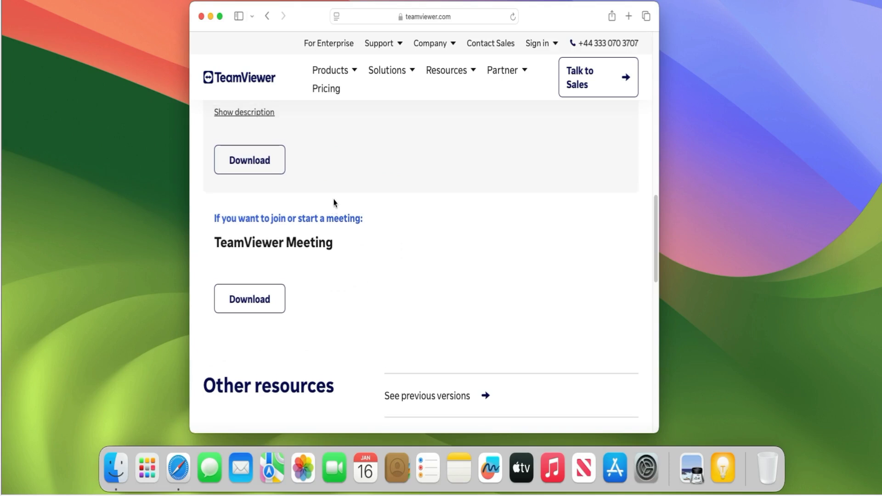
scroll(334, 202, "up", 1)
scroll(333, 202, "up", 20)
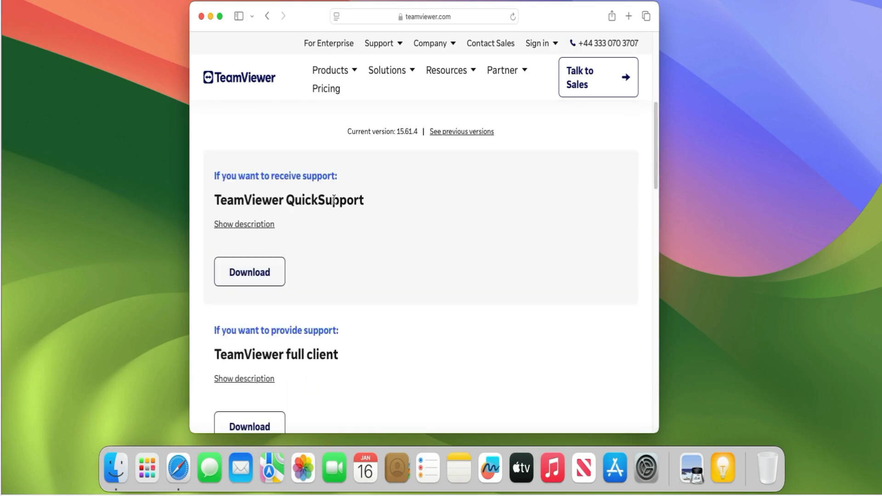
scroll(333, 203, "up", 5)
scroll(333, 202, "down", 10)
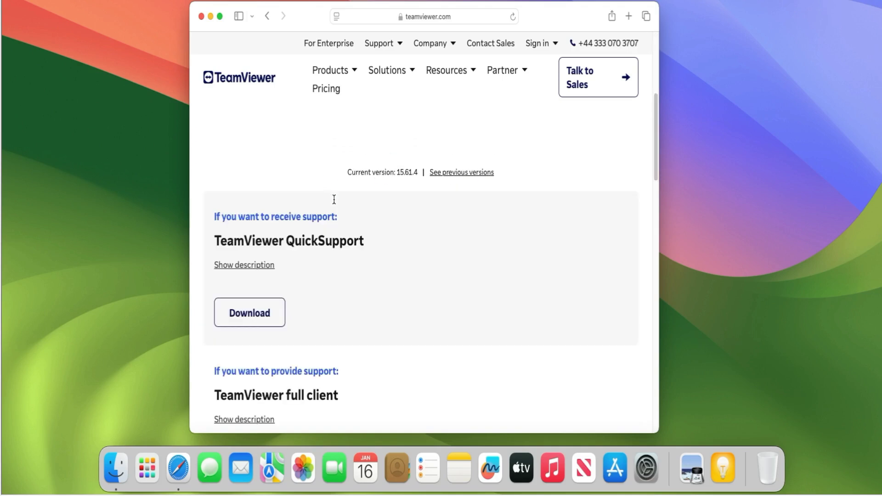
scroll(333, 202, "down", 8)
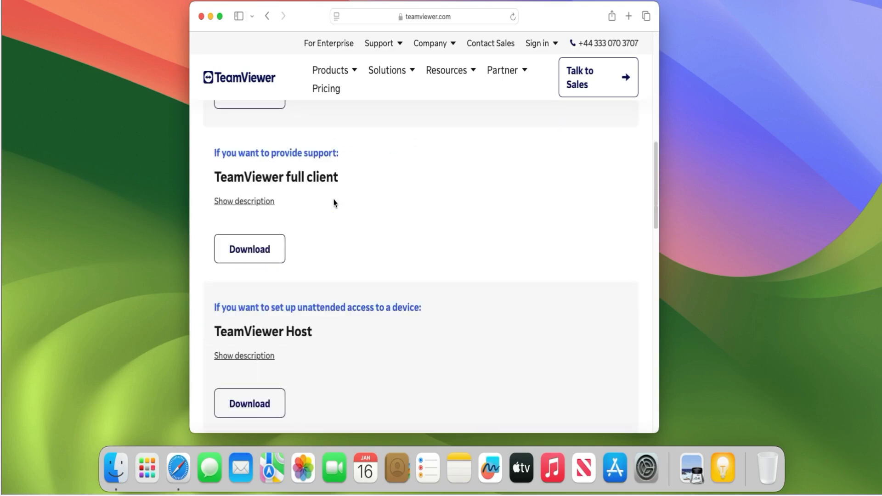
scroll(334, 202, "up", 8)
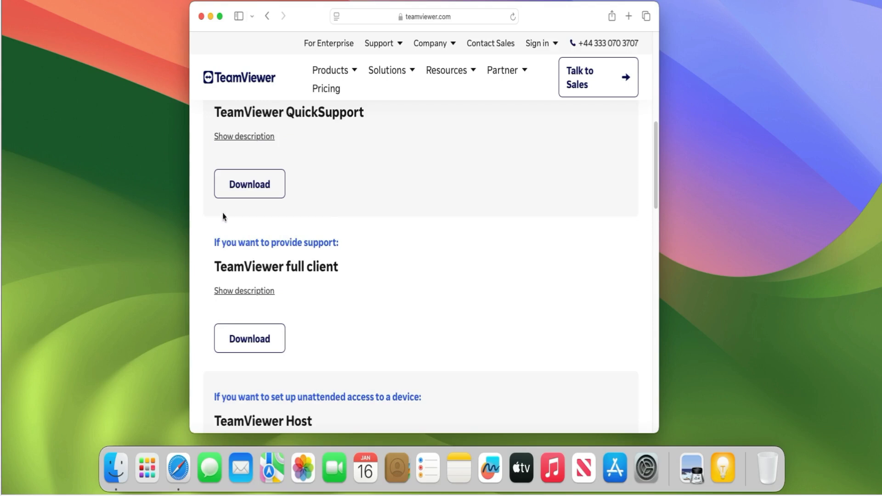
Step: Download TeamViewer QuickSupport for Mac and show the browser's download list
left_click(260, 184)
left_click(259, 184)
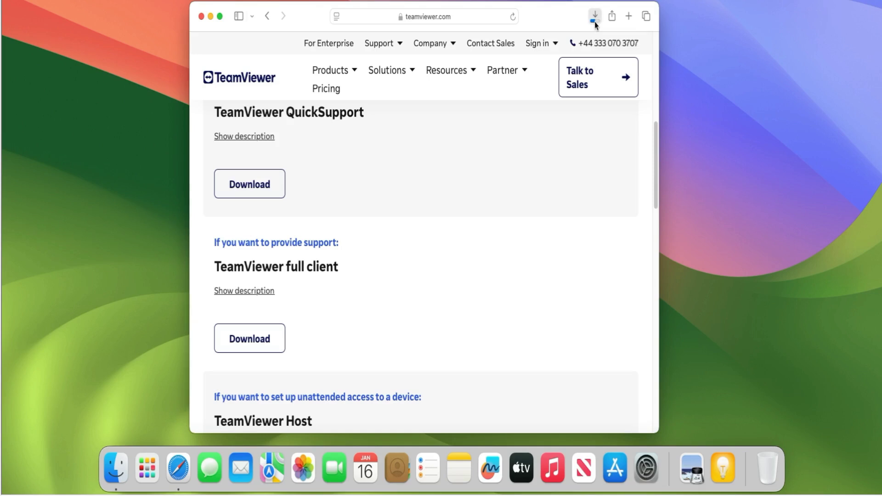
left_click(595, 24)
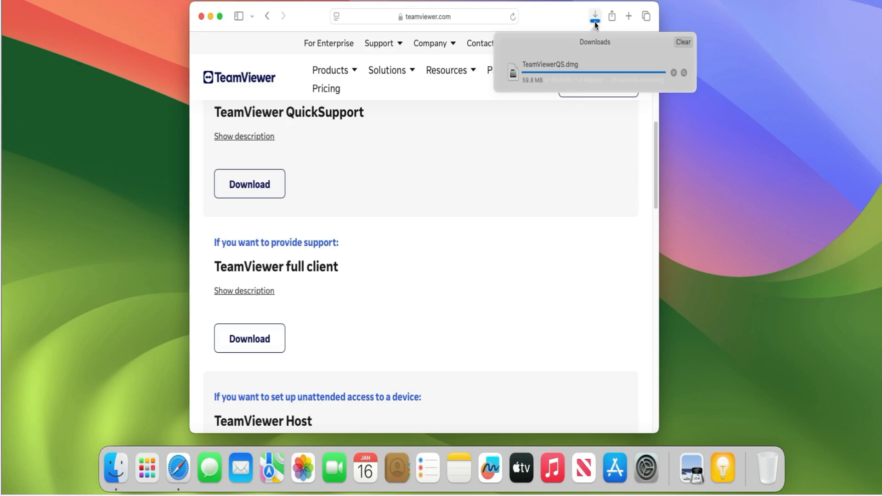
Step: Try to open TeamViewerQS.dmg from the download list
left_click(573, 68)
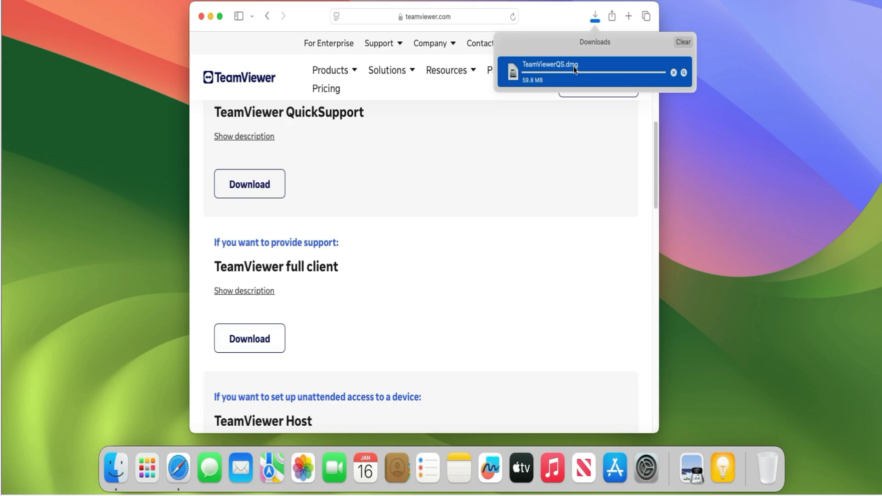
double_click(573, 68)
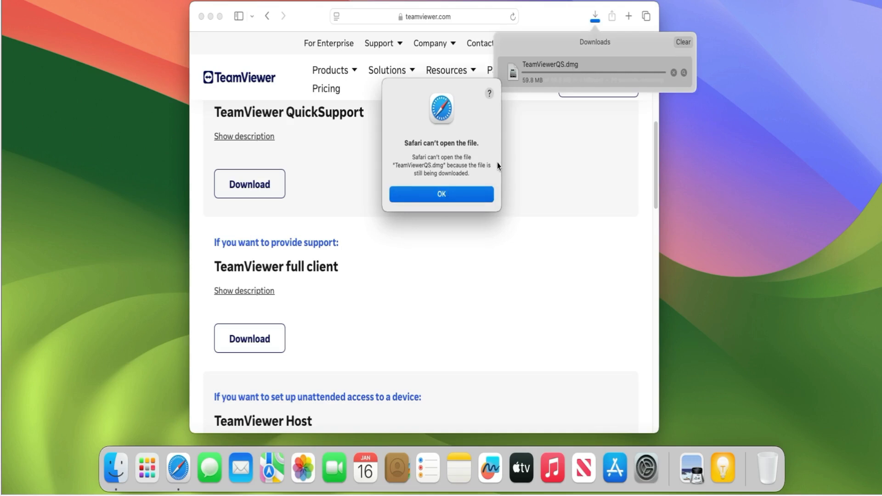
key("Return")
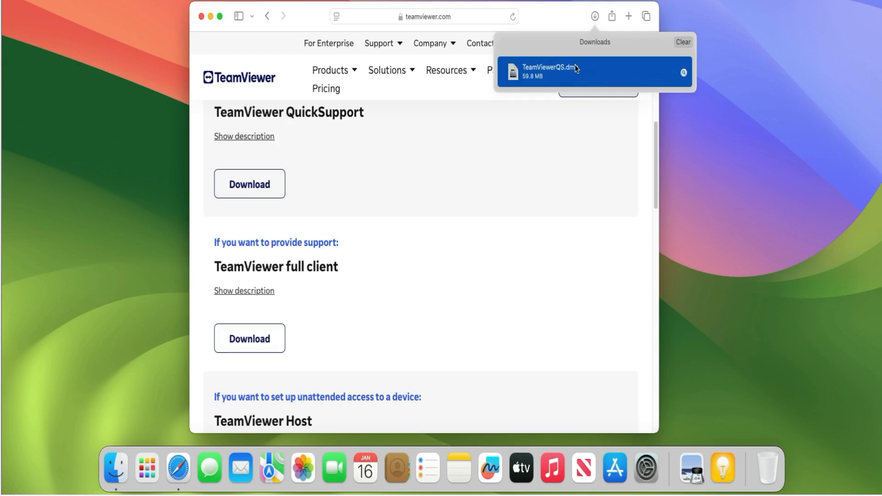
Step: Close the browser window, launch TeamViewer QuickSupport from its disk image and confirm opening the downloaded app
left_click(201, 19)
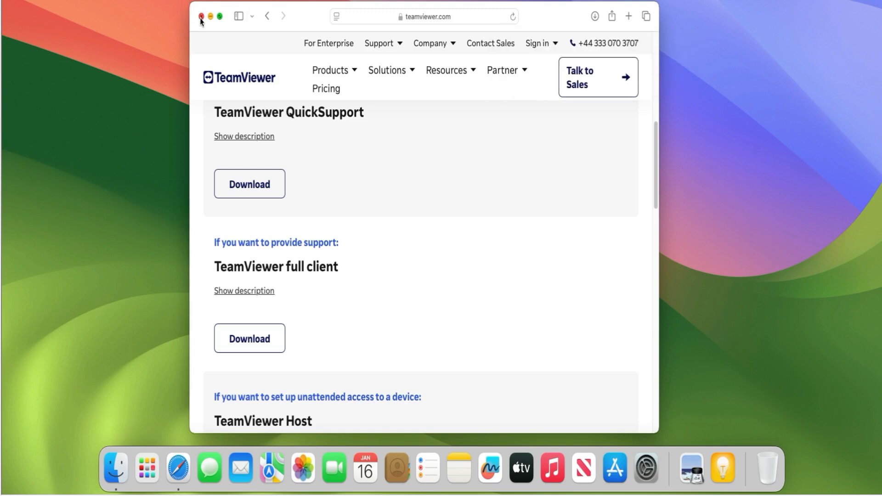
left_click(201, 19)
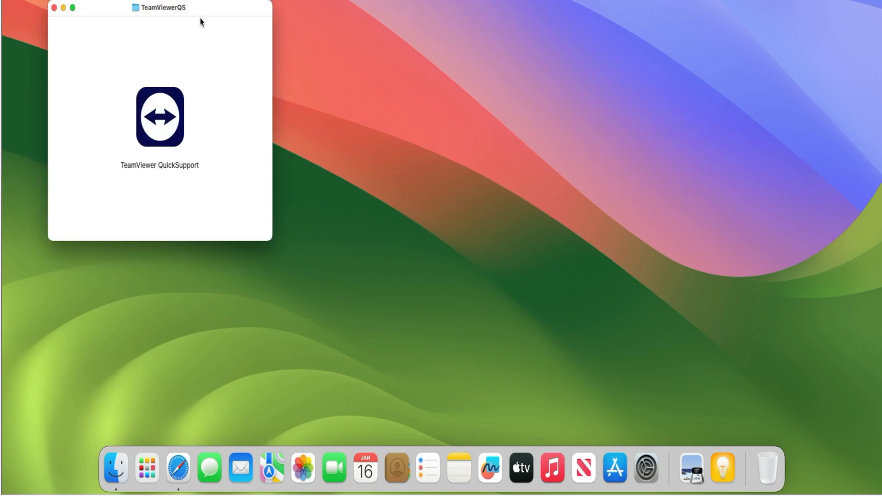
double_click(157, 113)
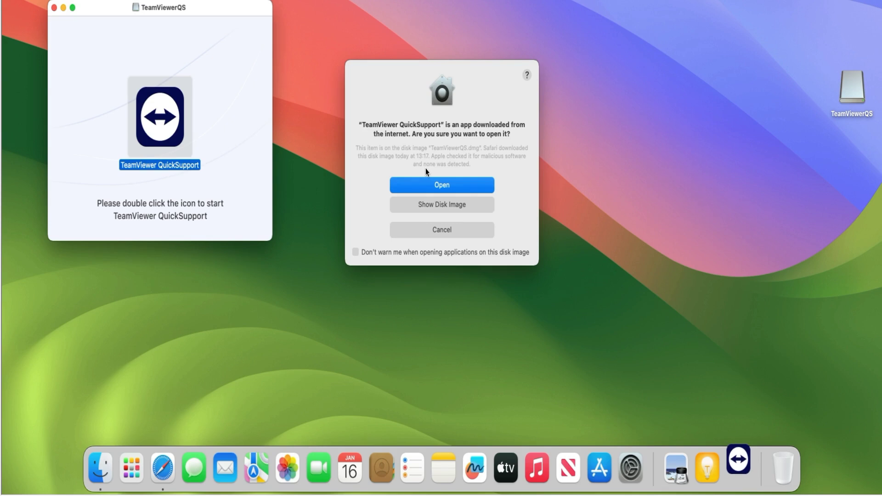
left_click(435, 186)
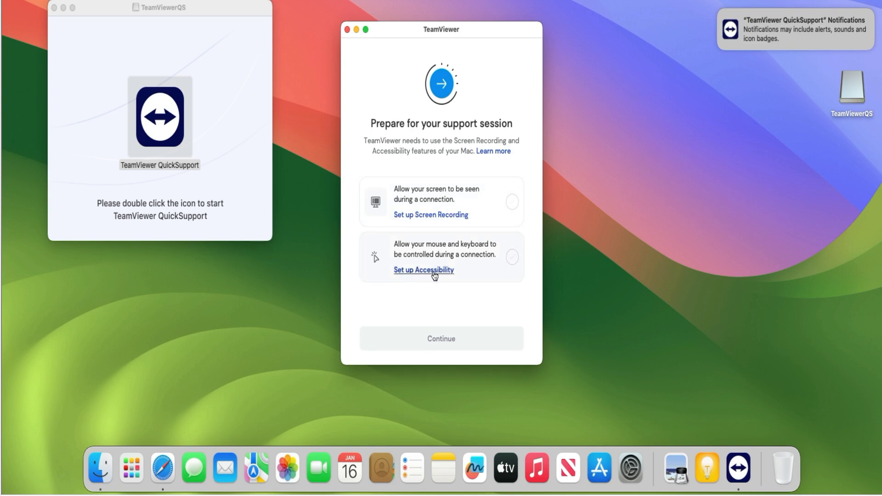
Step: Allow TeamViewer QuickSupport under Screen & System Audio Recording in System Settings, starting from its screen recording setup, and return to Privacy & Security
left_click(449, 222)
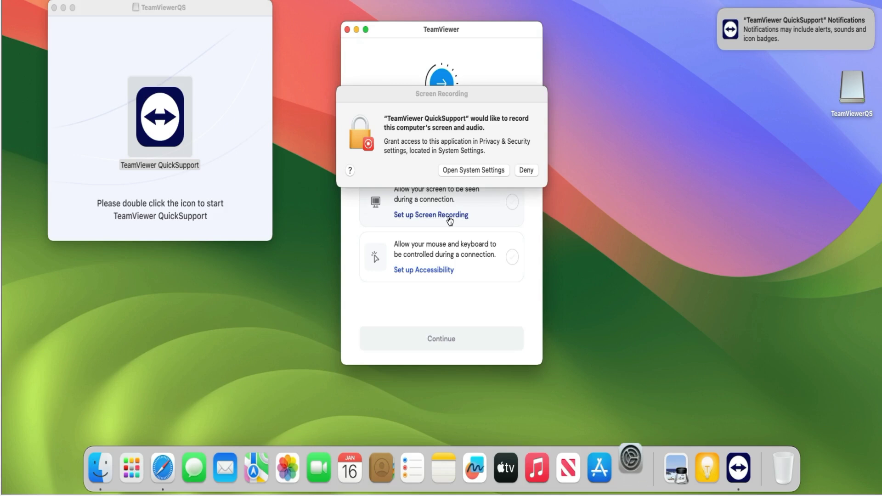
left_click(474, 171)
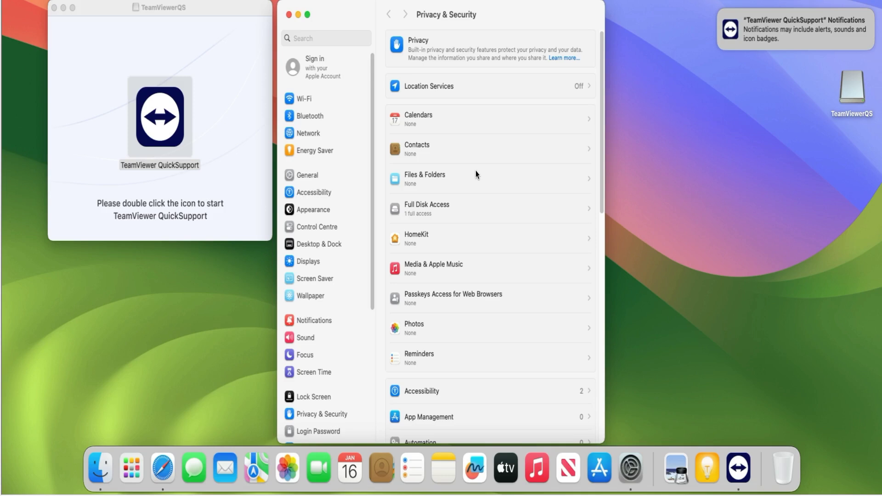
scroll(473, 168, "down", 5)
scroll(472, 167, "down", 2)
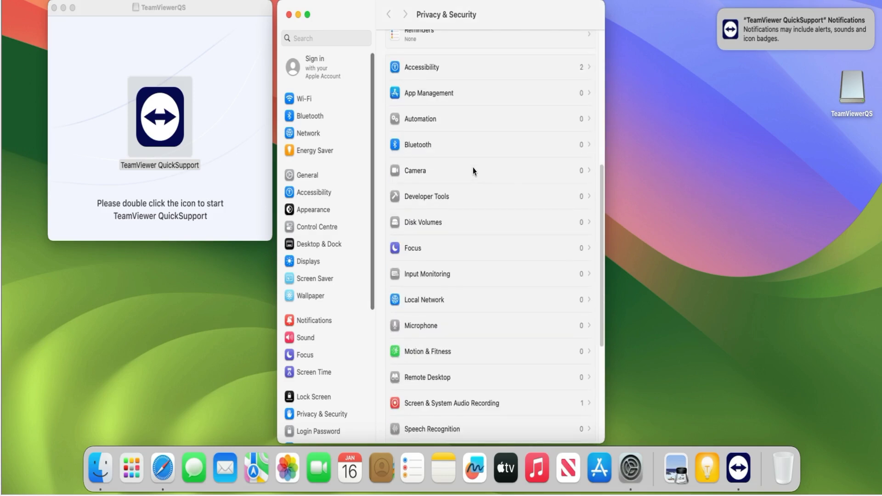
scroll(473, 167, "down", 5)
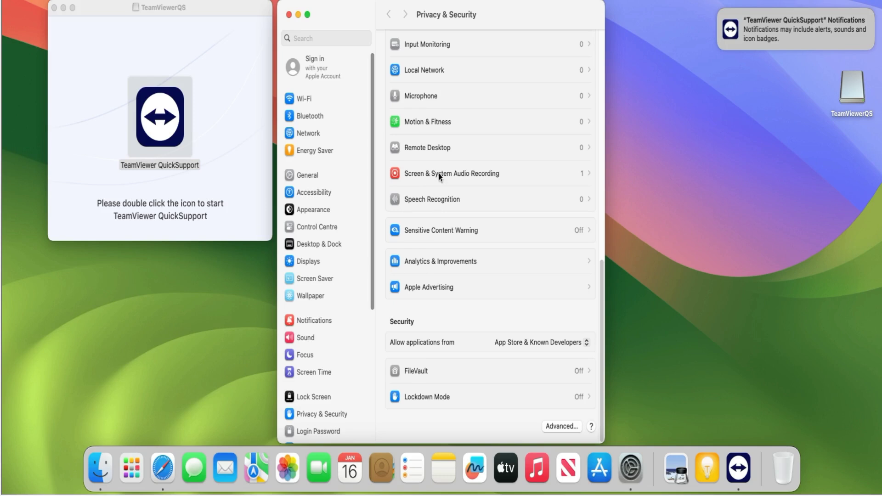
left_click(484, 173)
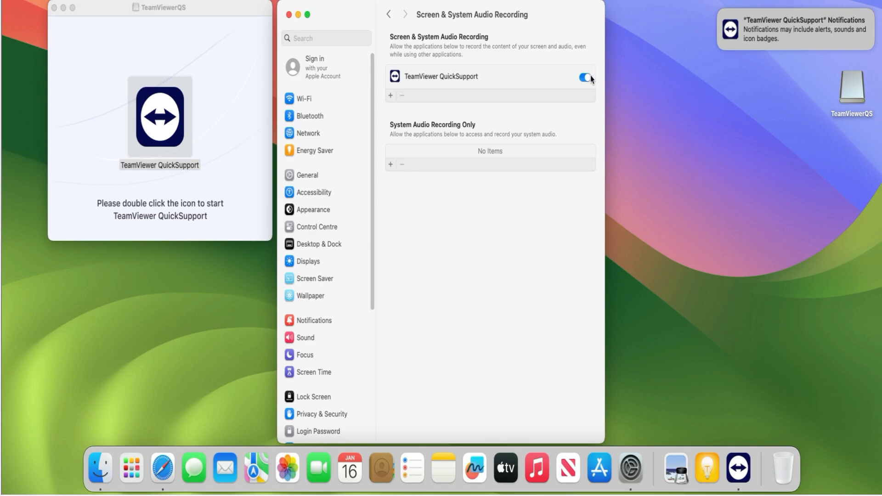
left_click(385, 20)
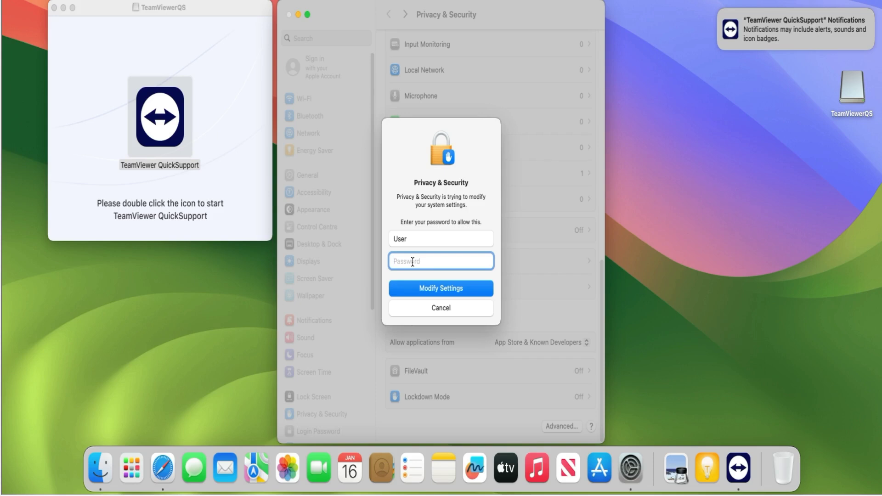
Step: Authorize the Privacy & Security change with the account password and close System Settings
type("•••••••")
key("BackSpace")
key("BackSpace")
key("BackSpace")
key("BackSpace")
key("BackSpace")
key("BackSpace")
key("BackSpace")
type("••••")
double_click(413, 261)
left_click(419, 289)
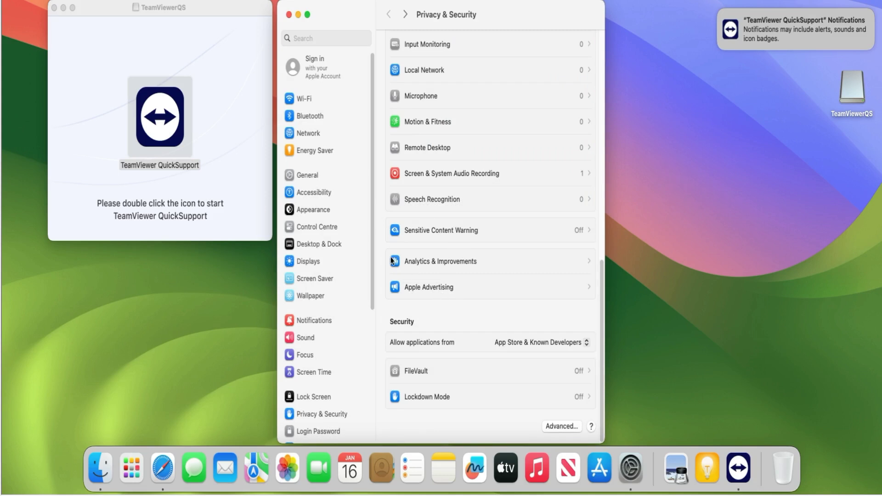
left_click(288, 15)
left_click(288, 15)
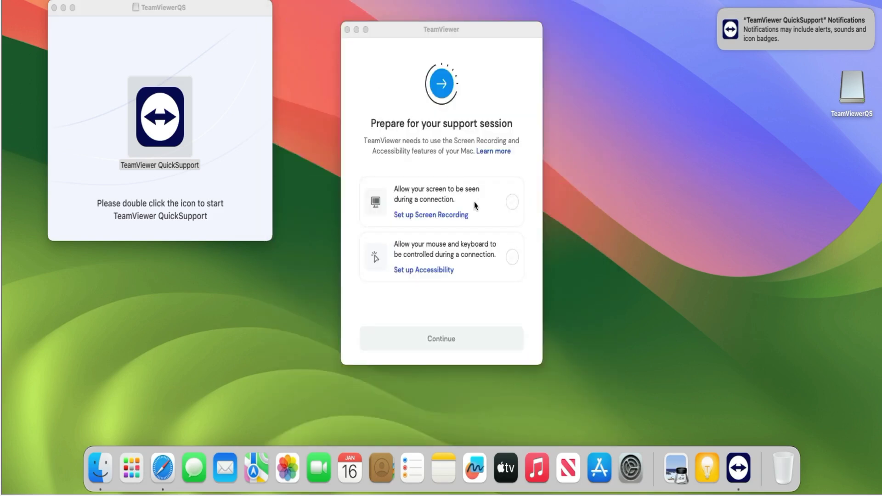
Step: Start TeamViewer's Accessibility setup to bring up Privacy & Security in System Settings
left_click(469, 232)
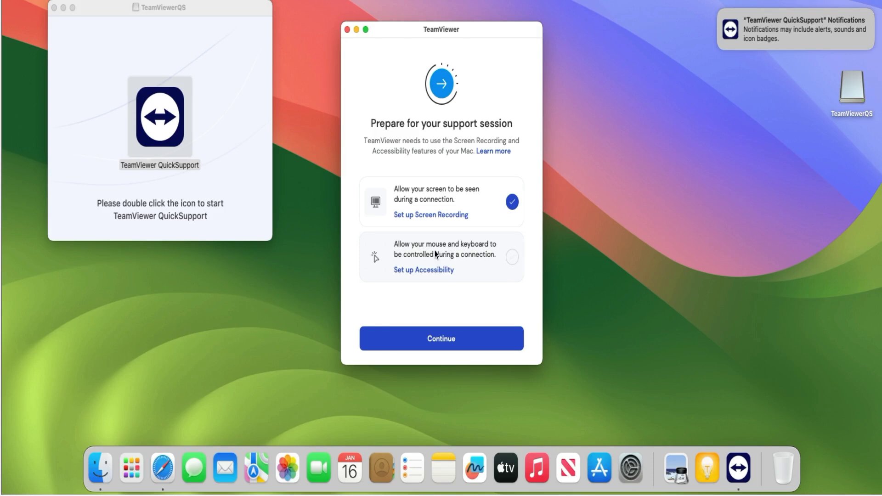
left_click(414, 271)
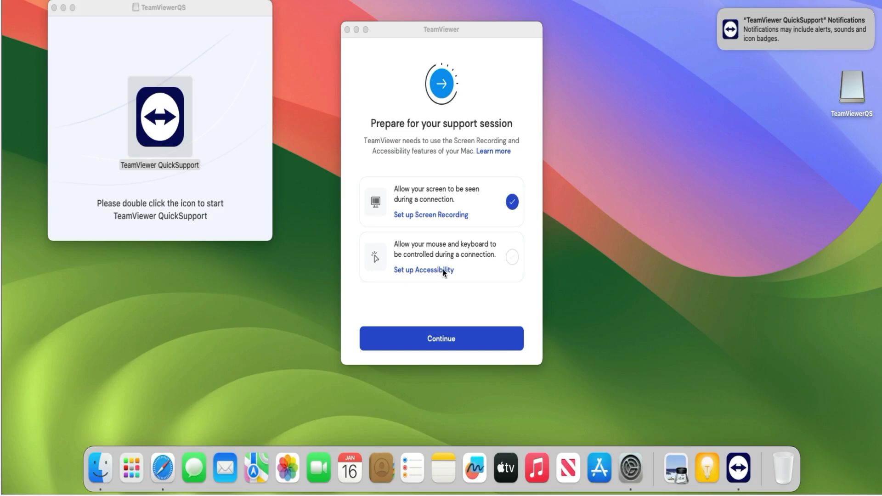
left_click(432, 256)
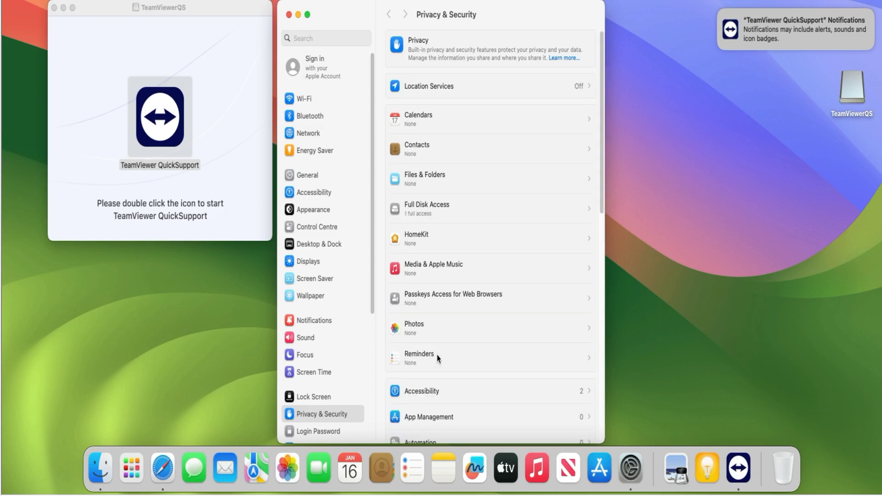
left_click(576, 393)
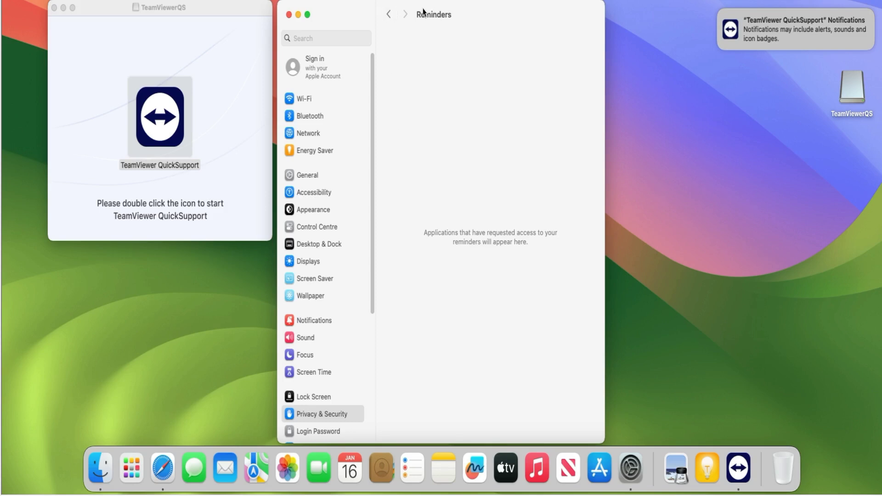
left_click(389, 17)
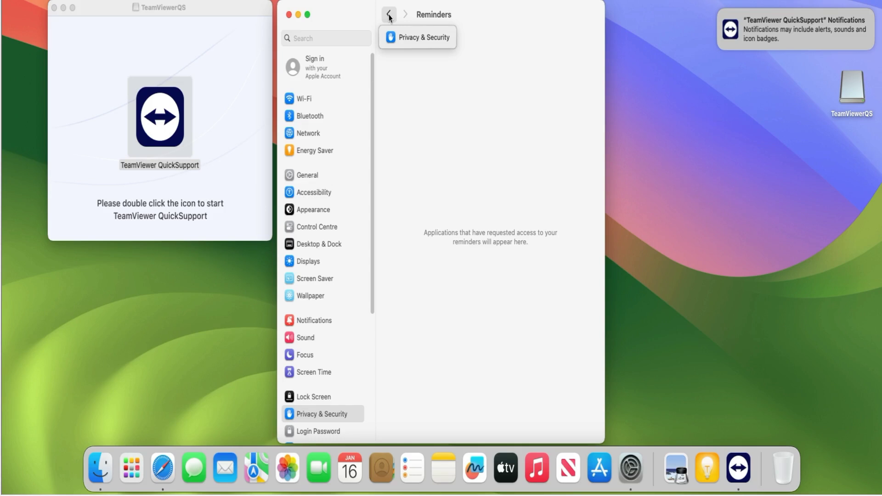
left_click(399, 44)
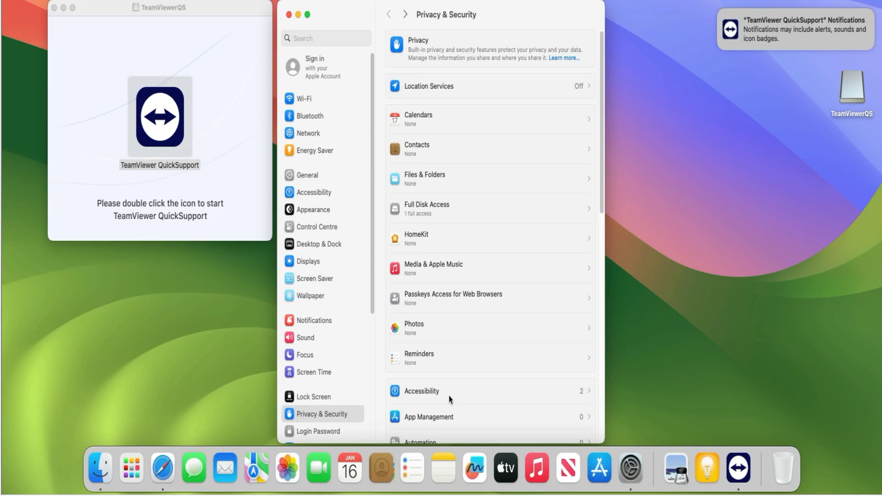
Step: Try to grant TeamViewer QuickSupport Accessibility access, authorizing with the account password, and close System Settings
left_click(584, 396)
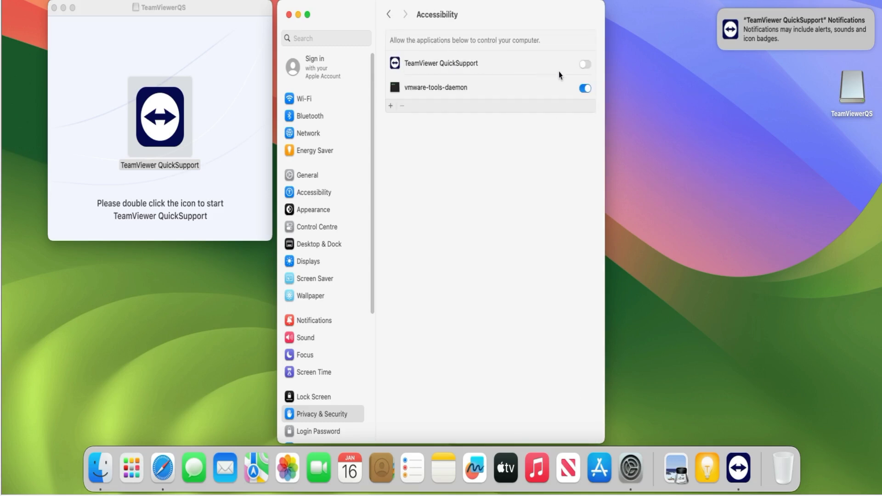
left_click(585, 65)
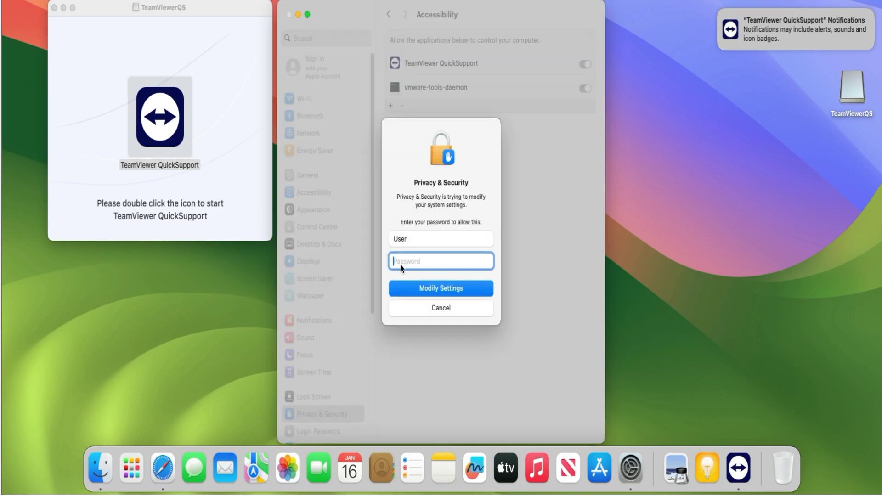
type("••••")
left_click(420, 291)
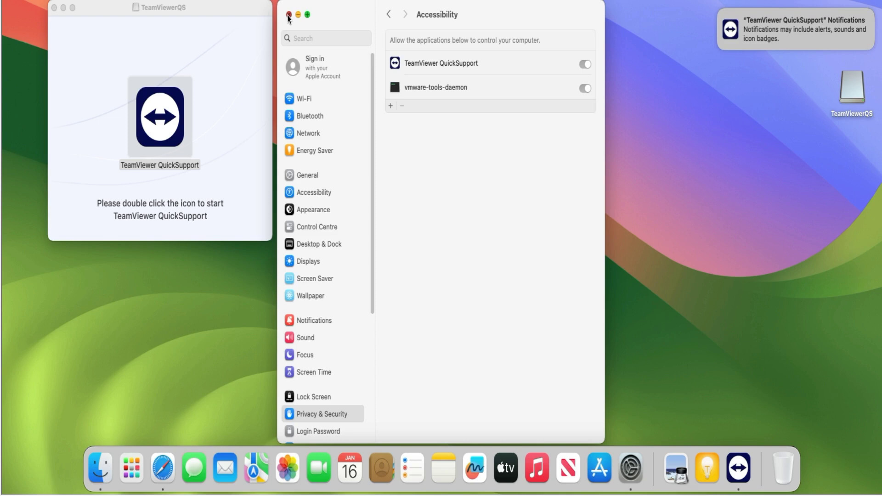
left_click(289, 15)
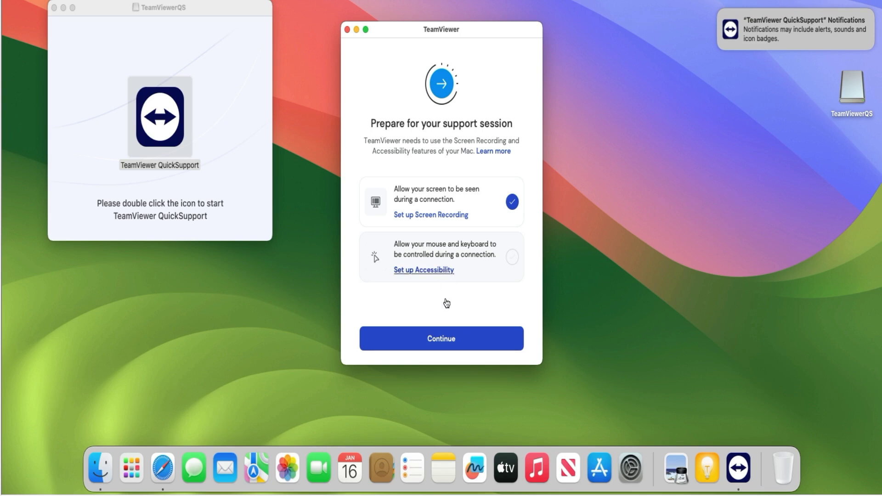
Step: Continue past the permission setup, postponing Accessibility, and select the session password shown with the TeamViewer ID
left_click(449, 338)
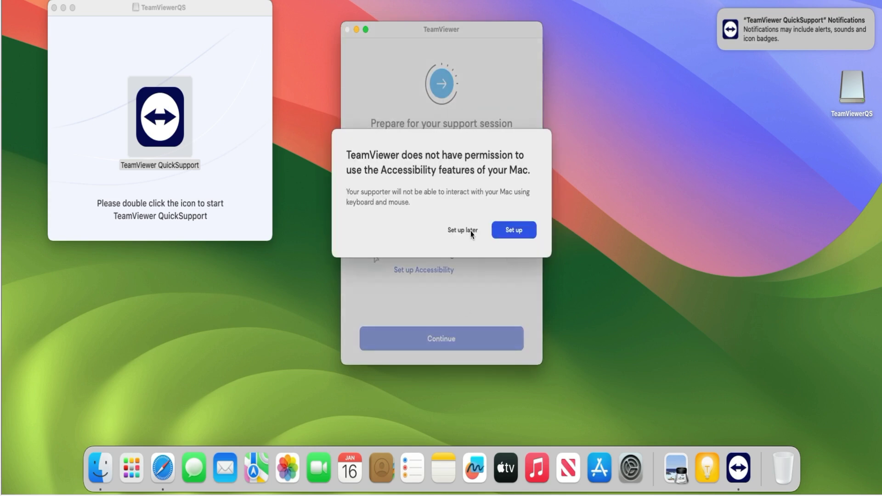
left_click(463, 229)
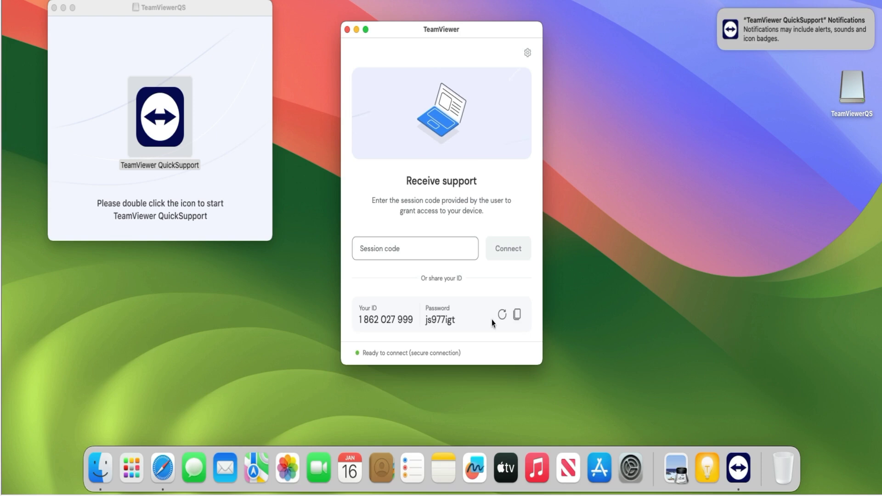
double_click(427, 320)
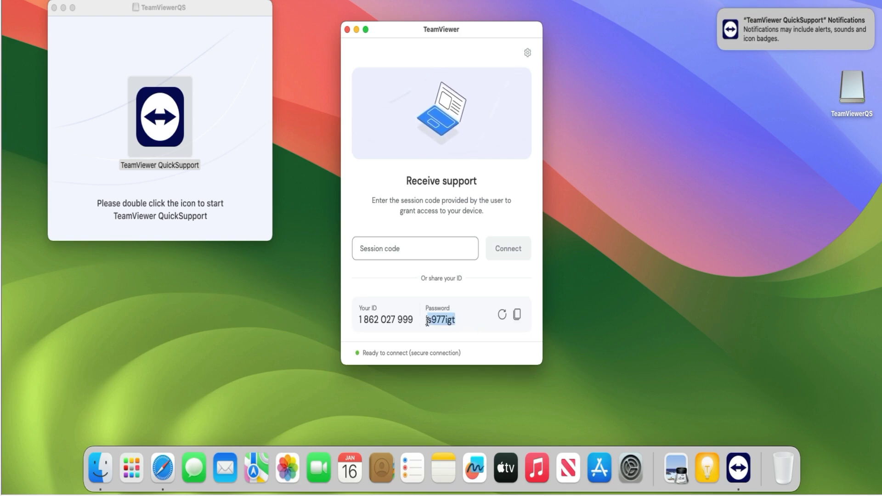